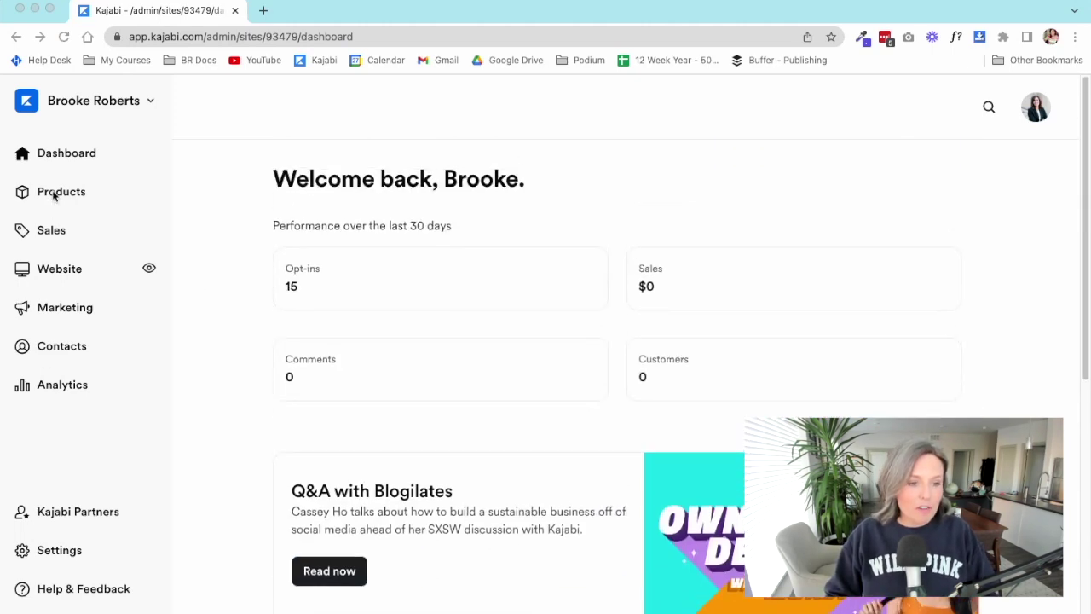
Open the products area and preview the Podcast, Coaching and Community types for a new product.
{"action": "left_click", "coordinate": [63, 198]}
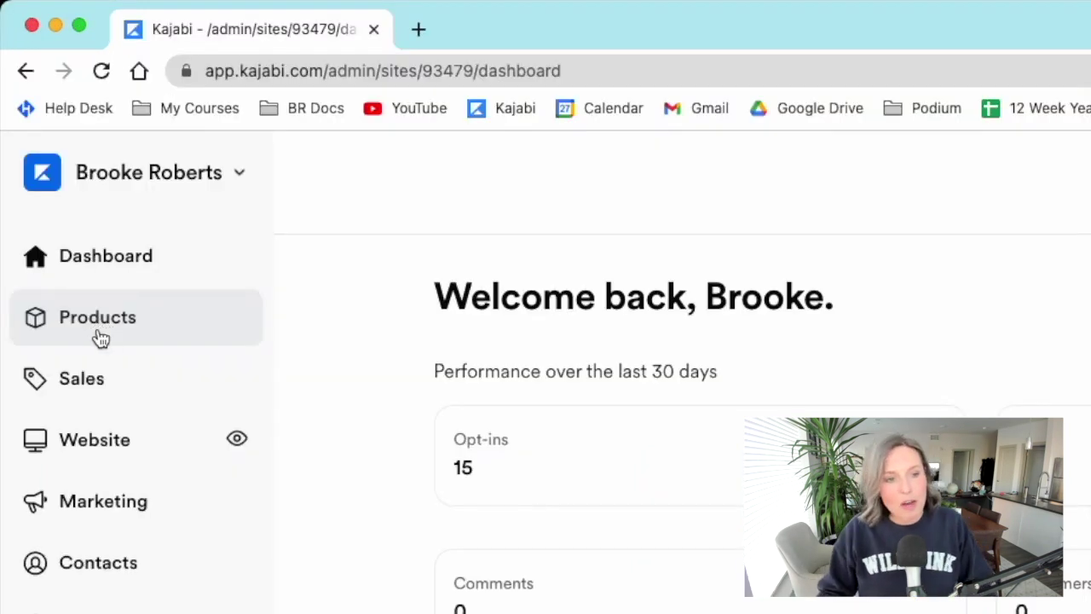
{"action": "left_click", "coordinate": [102, 331]}
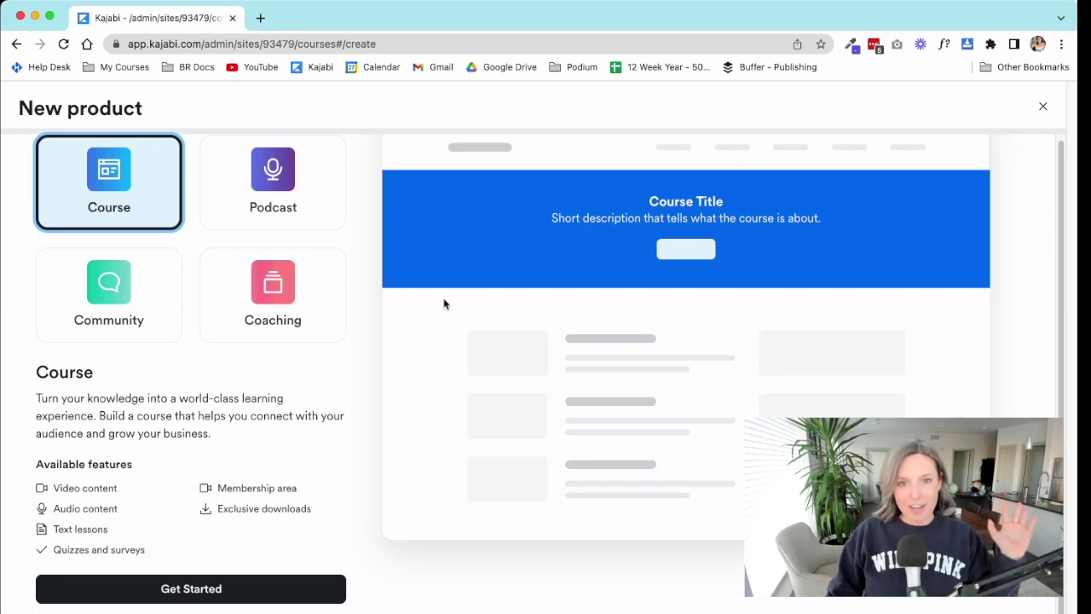
{"action": "left_click", "coordinate": [273, 183]}
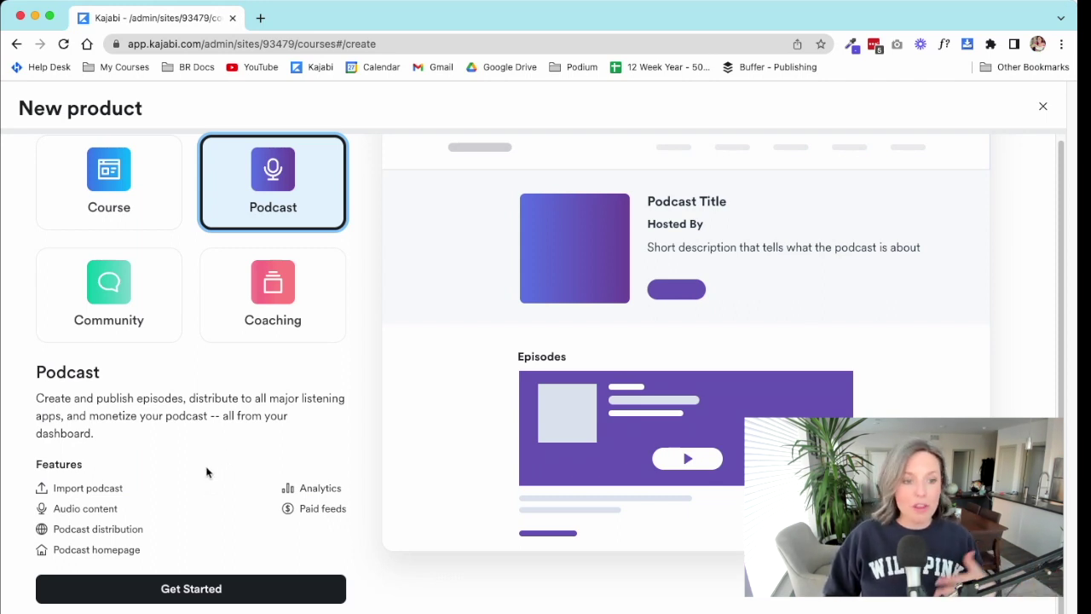
{"action": "left_click", "coordinate": [246, 305]}
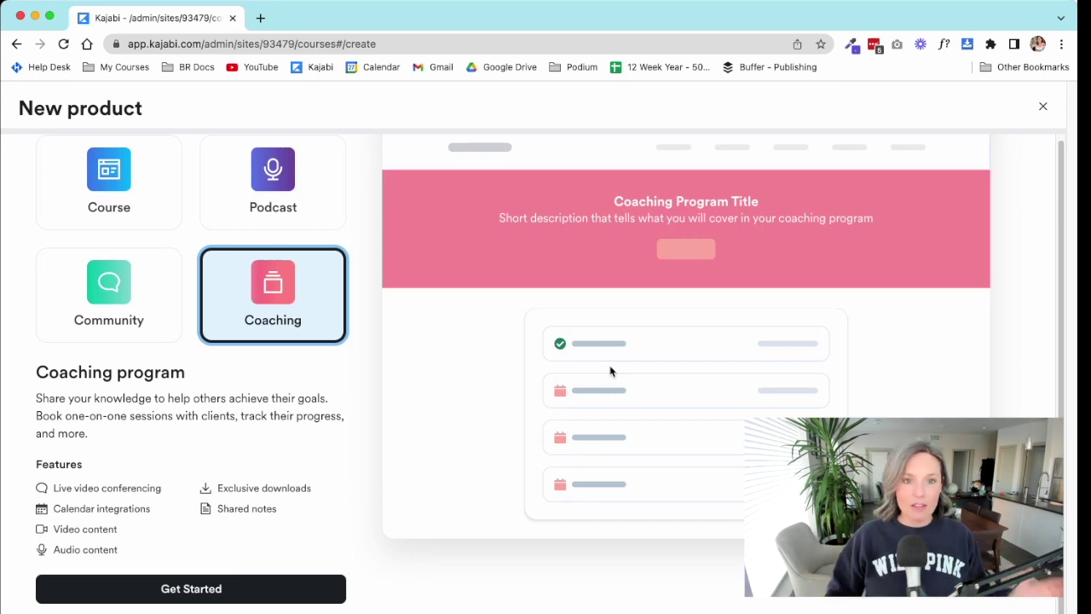
{"action": "left_click", "coordinate": [126, 305]}
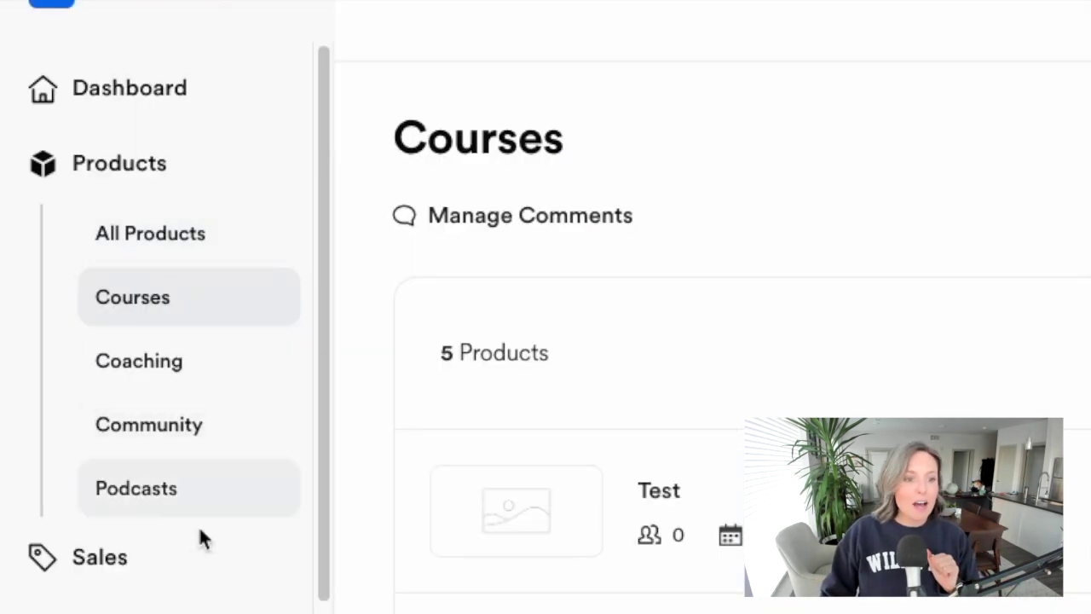
Go through the Sales section's offers, coupons, payments and affiliates pages.
{"action": "left_click", "coordinate": [134, 563]}
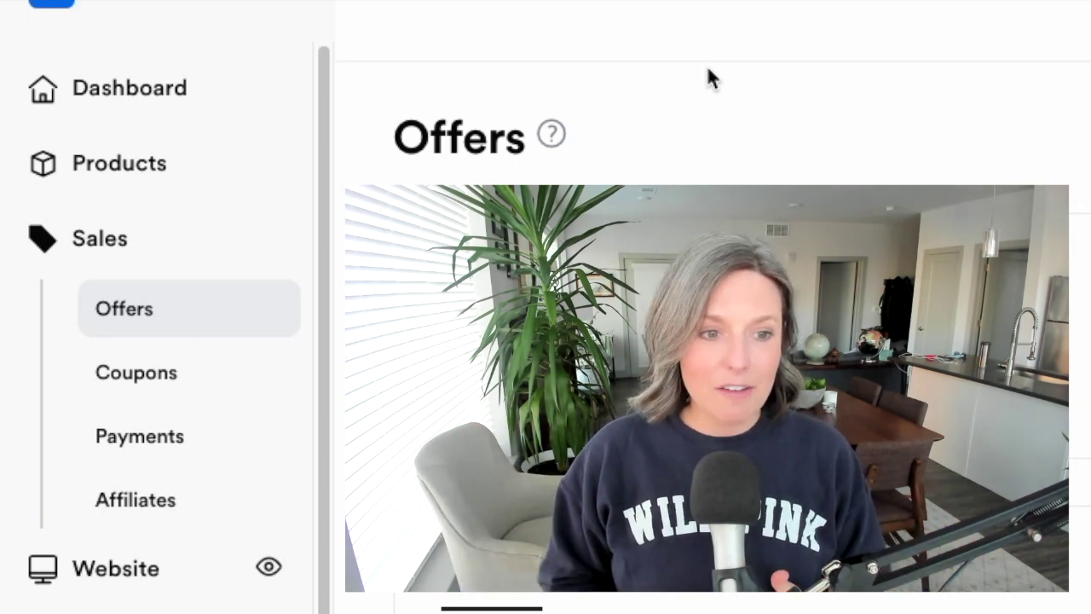
{"action": "left_click", "coordinate": [125, 380]}
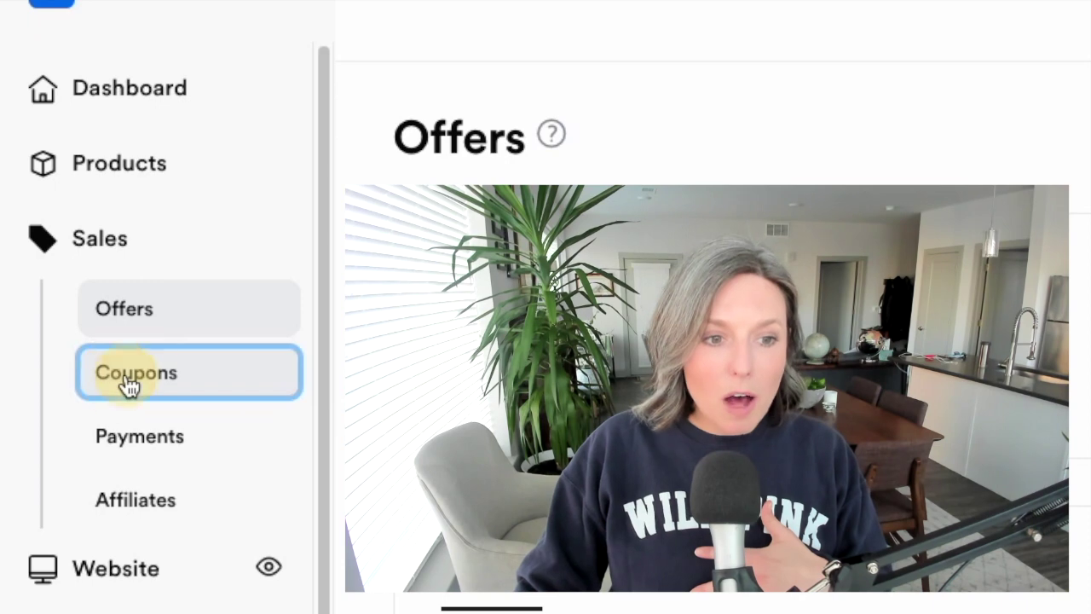
{"action": "left_click", "coordinate": [128, 438]}
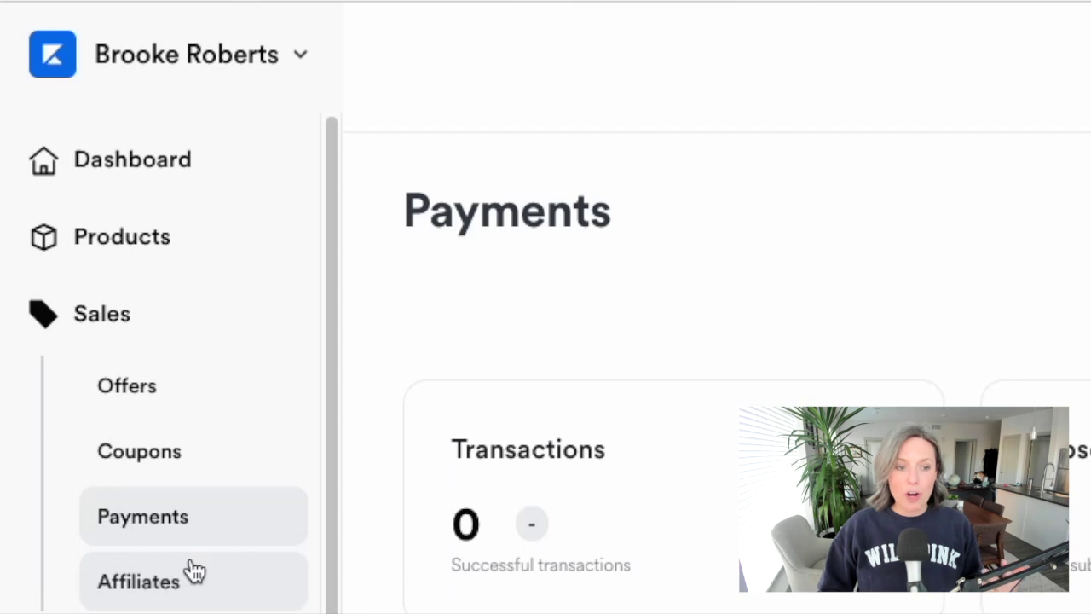
{"action": "left_click", "coordinate": [194, 583]}
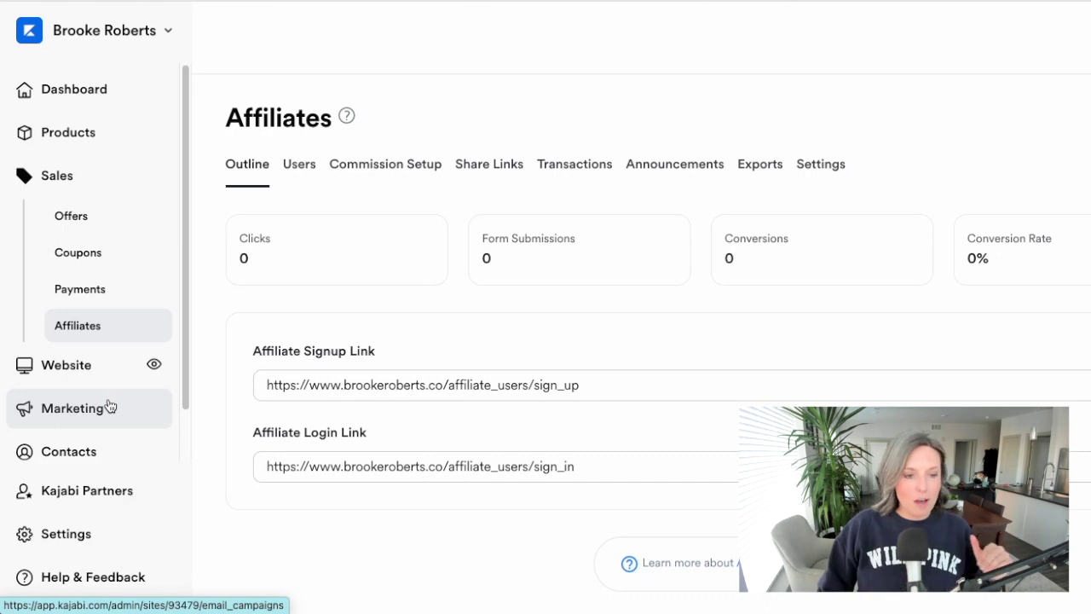
Go through the Website section's design, landing pages, navigation menus and blog posts.
{"action": "left_click", "coordinate": [71, 372]}
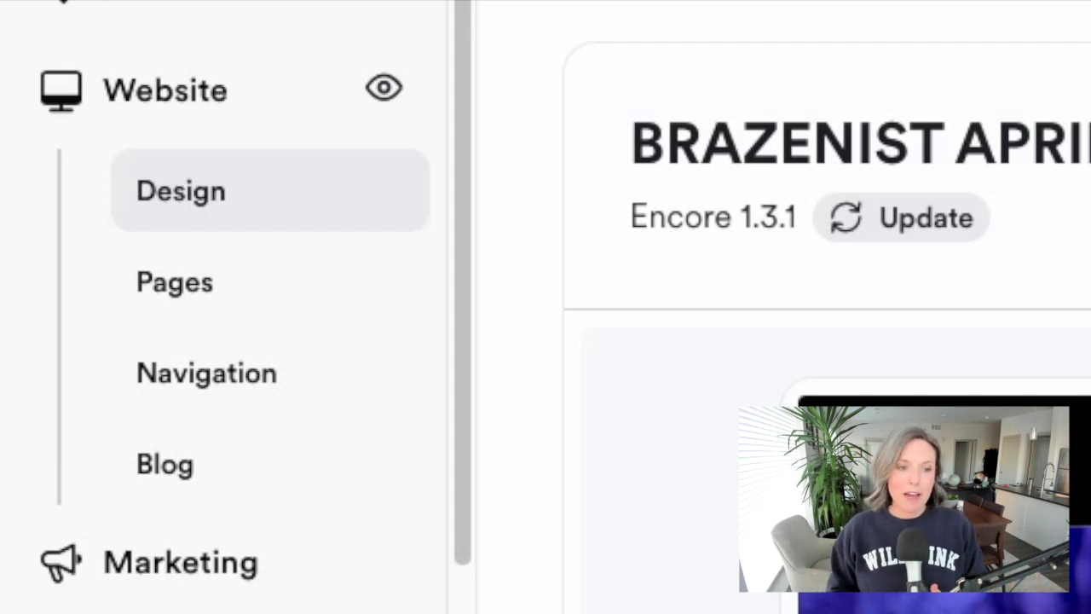
{"action": "left_click", "coordinate": [181, 303]}
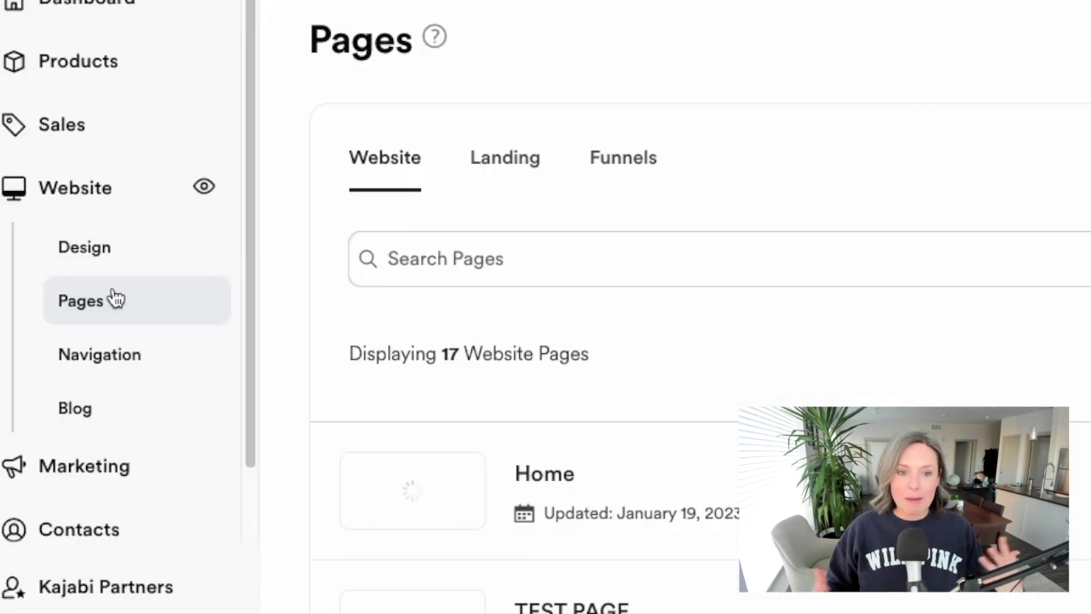
{"action": "left_click", "coordinate": [522, 162]}
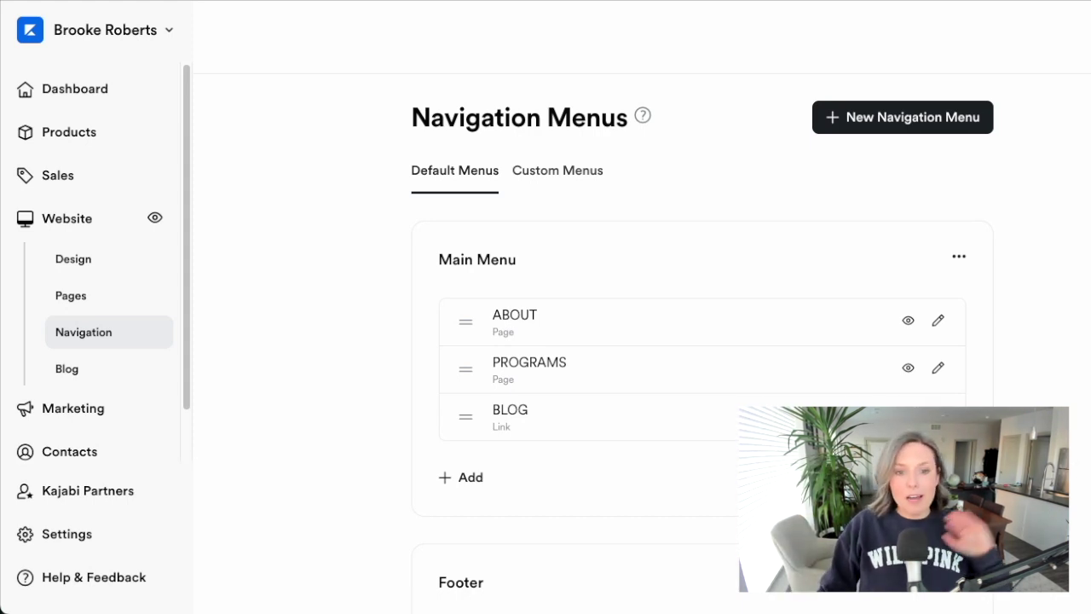
{"action": "left_click", "coordinate": [74, 368]}
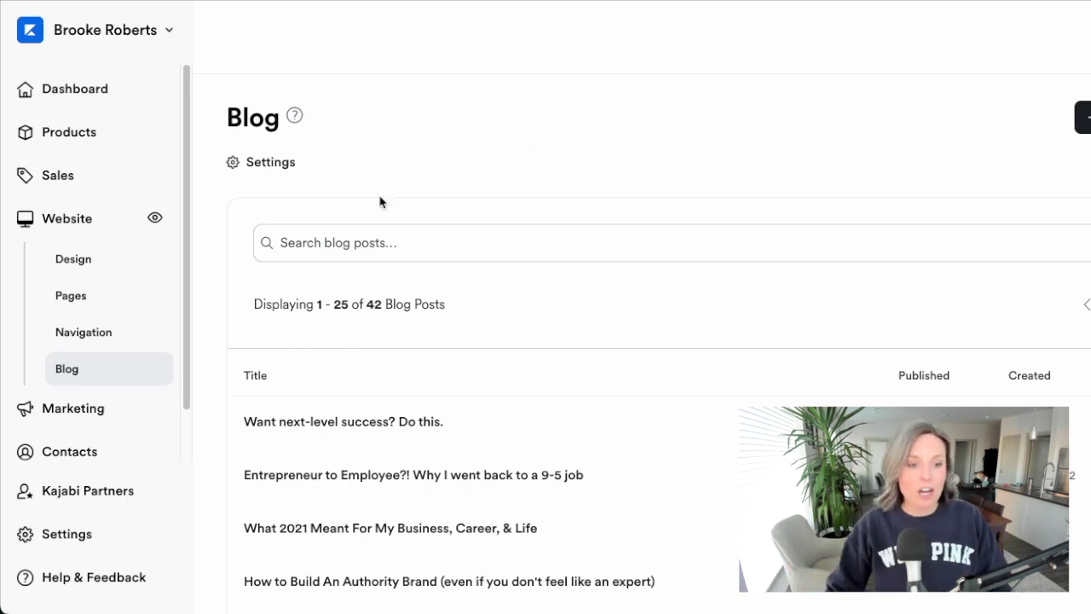
List the sequences among the marketing email campaigns and browse the blueprints offered for a new funnel.
{"action": "left_click", "coordinate": [77, 414]}
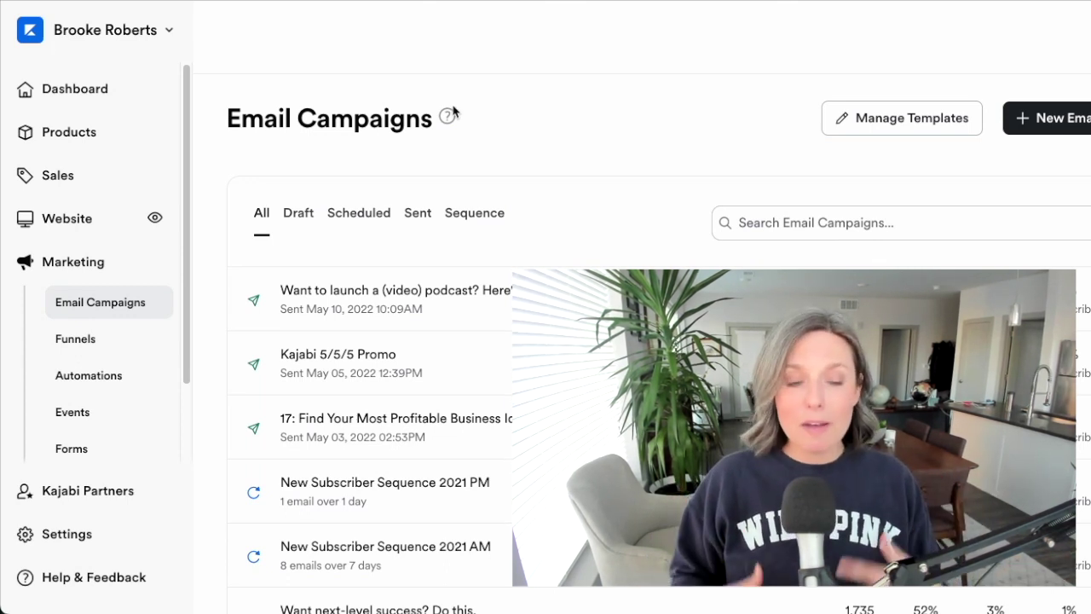
{"action": "left_click", "coordinate": [468, 210]}
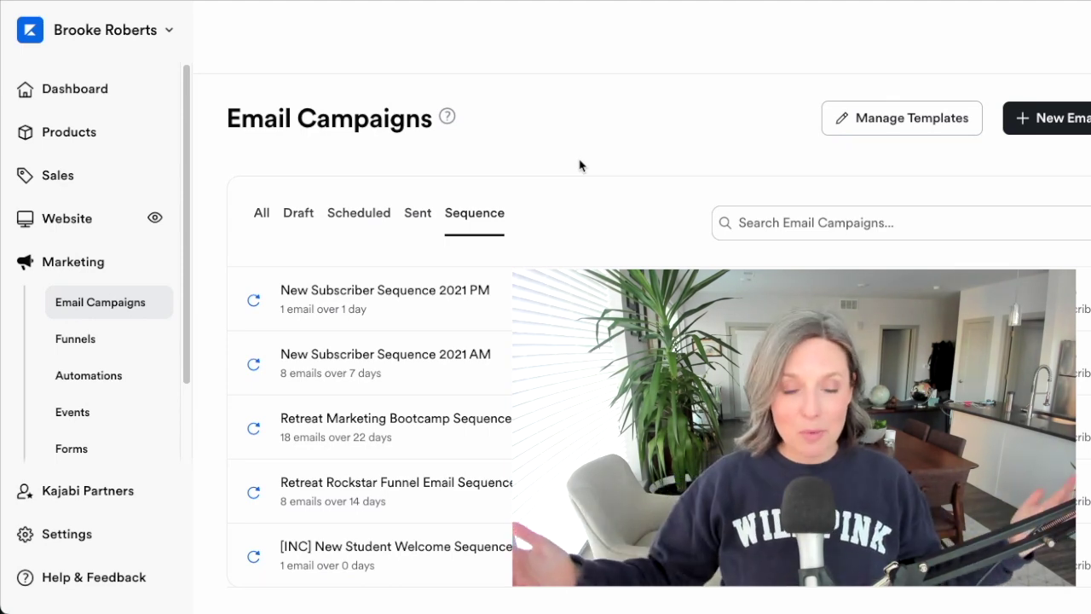
{"action": "left_click", "coordinate": [82, 339]}
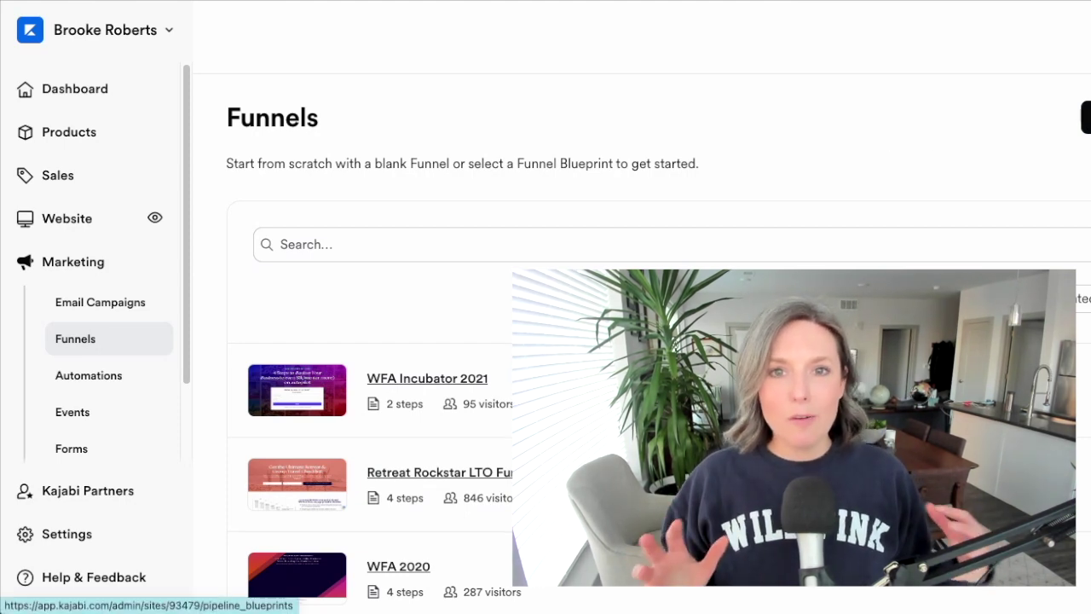
{"action": "left_click", "coordinate": [1085, 117]}
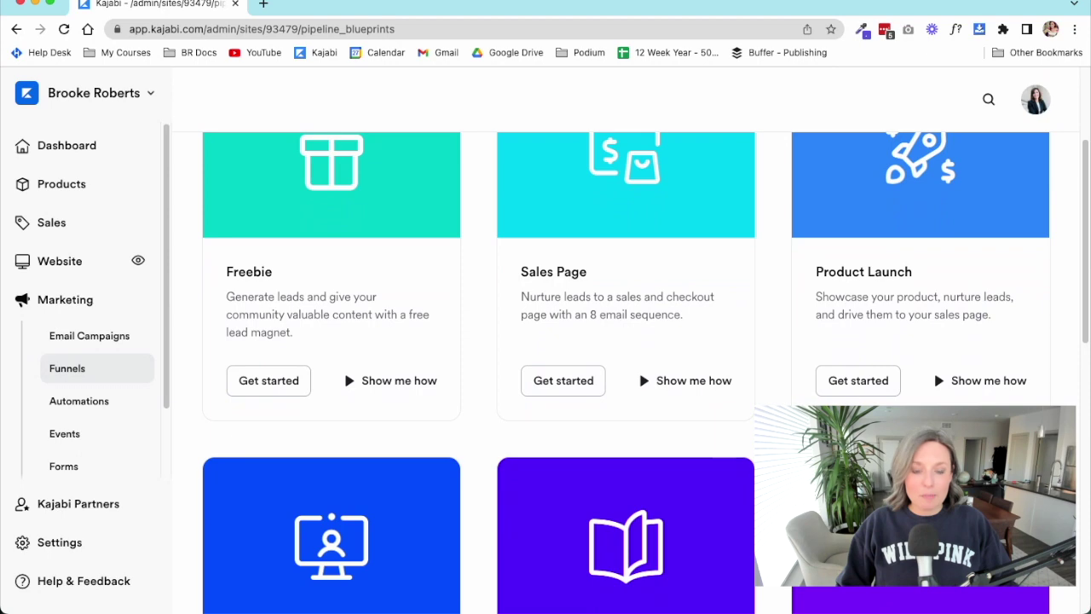
{"action": "scroll", "coordinate": [678, 469], "scroll_direction": "down", "scroll_amount": 3}
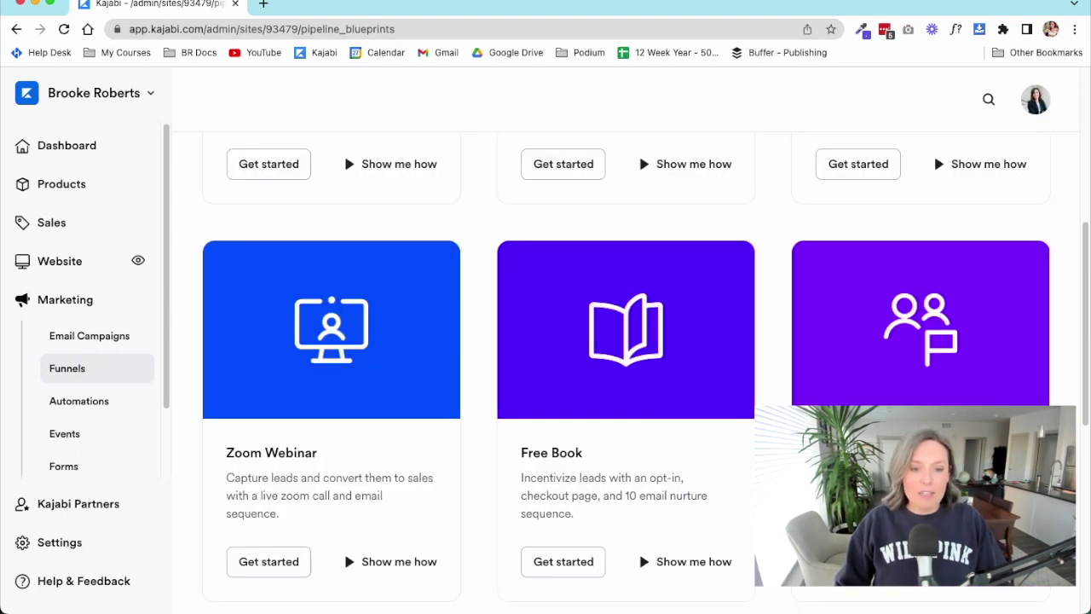
{"action": "scroll", "coordinate": [627, 358], "scroll_direction": "down", "scroll_amount": 5}
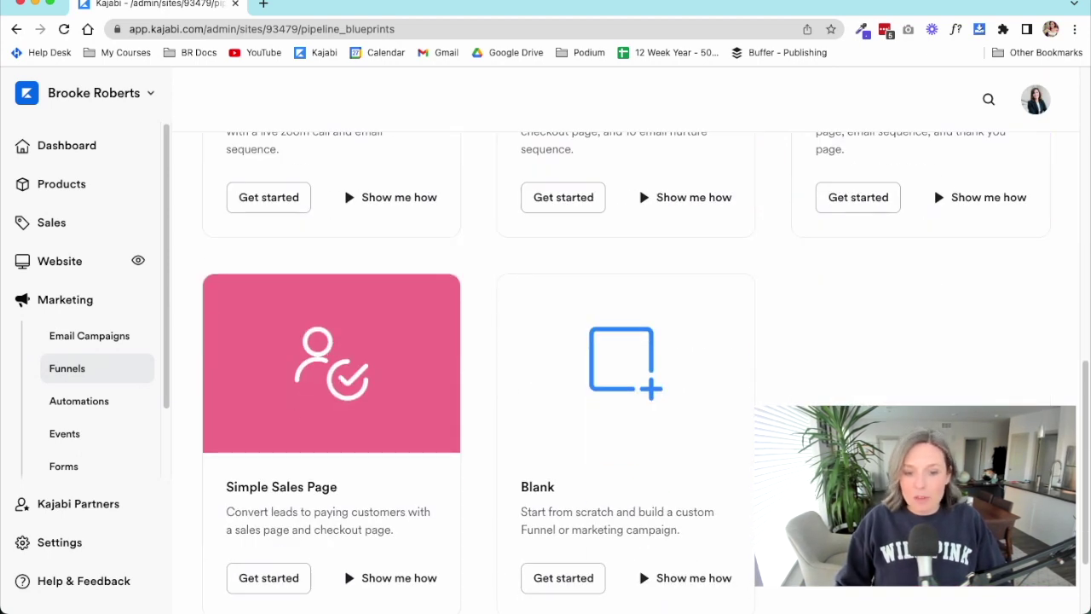
{"action": "scroll", "coordinate": [563, 473], "scroll_direction": "up", "scroll_amount": 1}
{"action": "scroll", "coordinate": [627, 375], "scroll_direction": "up", "scroll_amount": 10}
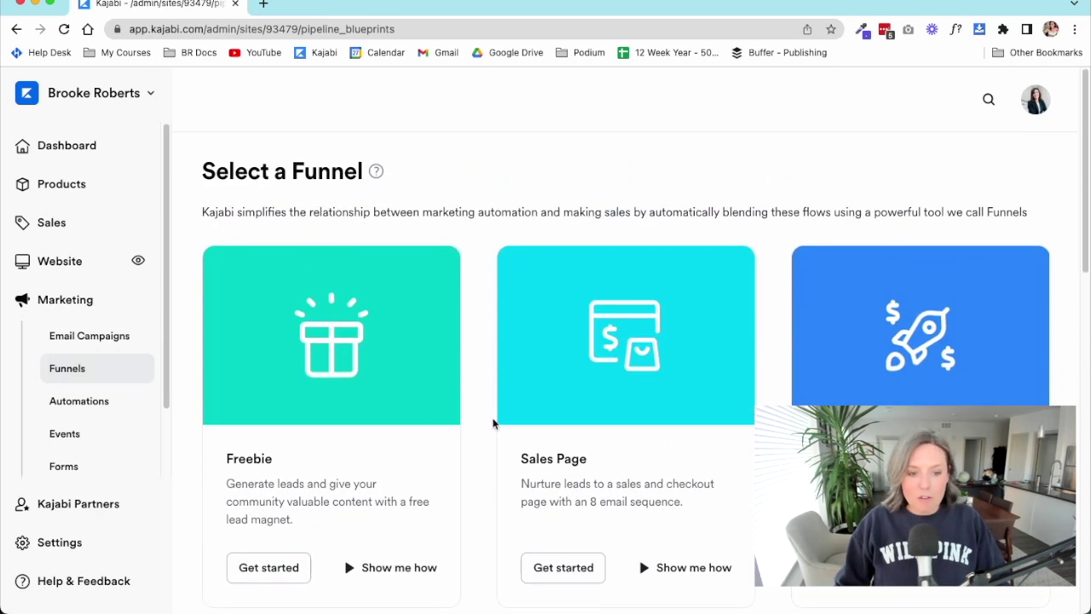
Preview the explanations of the Freebie and Coaching Campaign funnel blueprints without creating a funnel.
{"action": "left_click", "coordinate": [409, 568]}
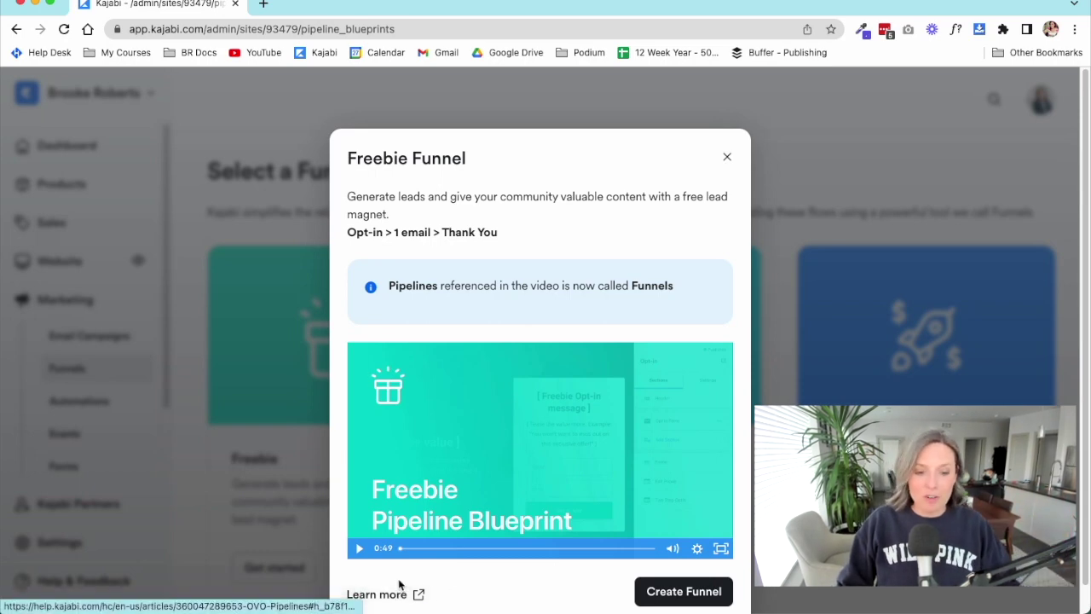
{"action": "left_click", "coordinate": [728, 156]}
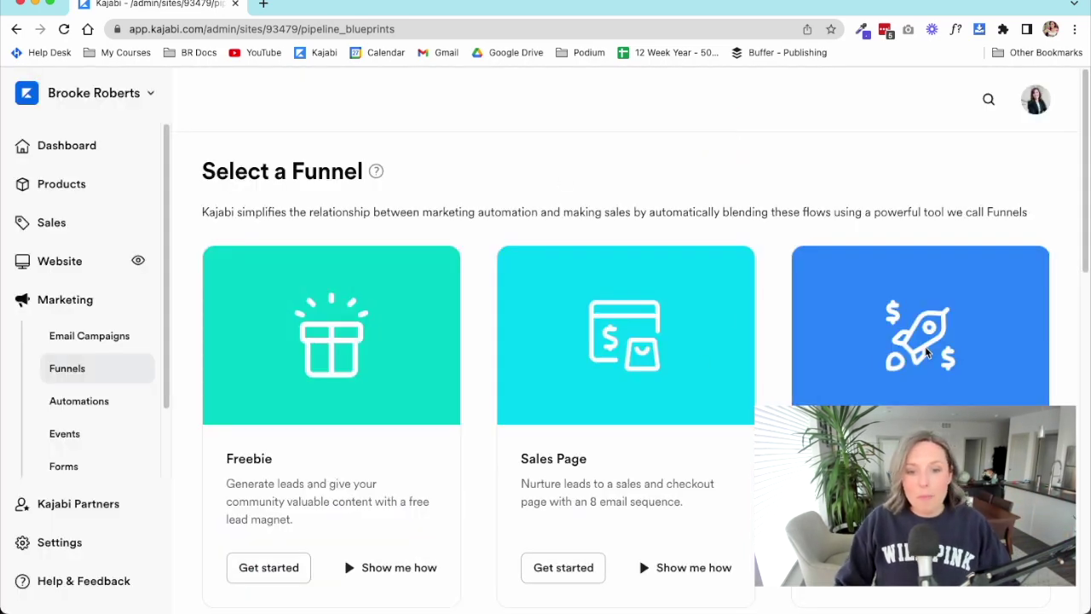
{"action": "scroll", "coordinate": [623, 465], "scroll_direction": "down", "scroll_amount": 5}
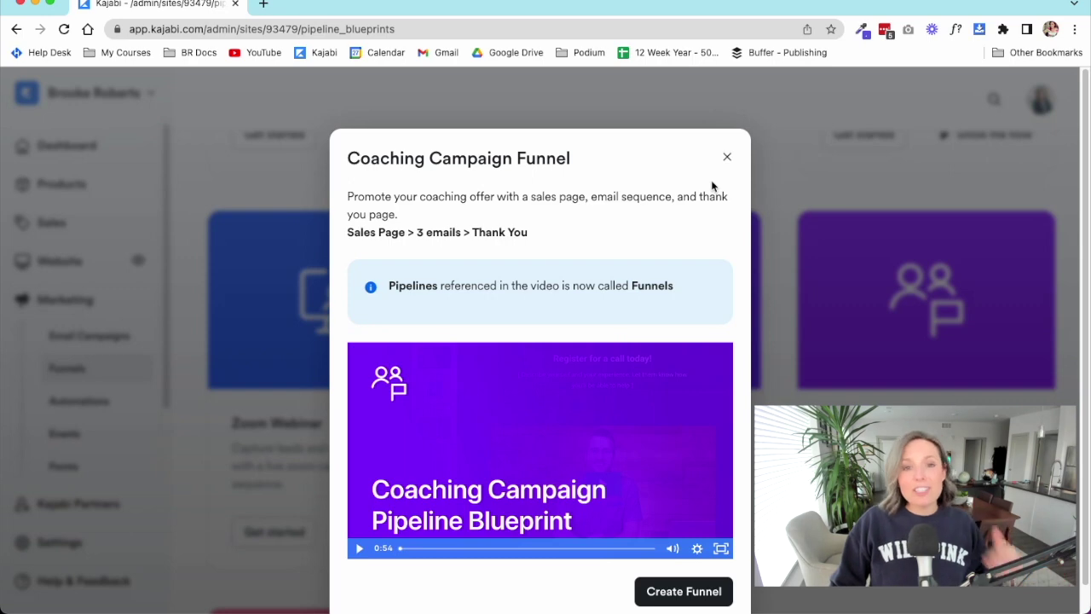
{"action": "left_click", "coordinate": [728, 157]}
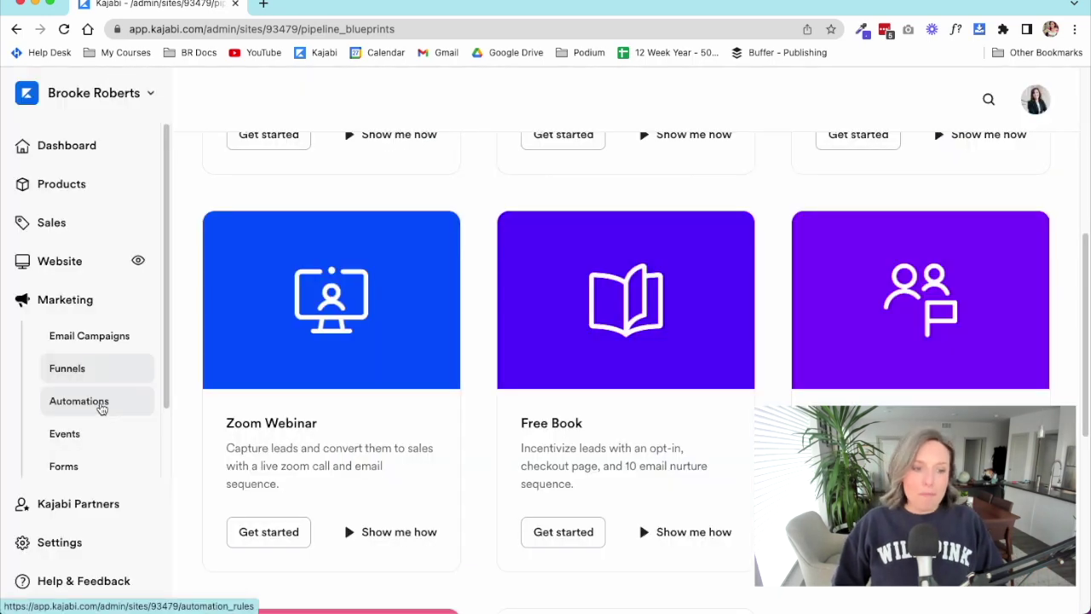
Look over the Marketing section's automations, events and forms.
{"action": "left_click", "coordinate": [101, 408]}
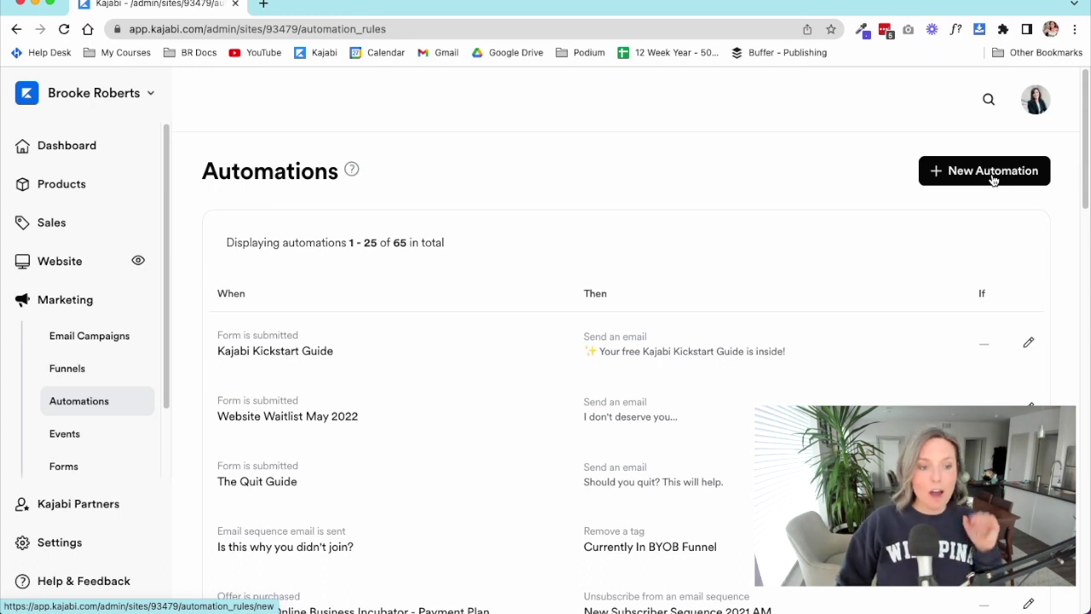
{"action": "left_click", "coordinate": [60, 438]}
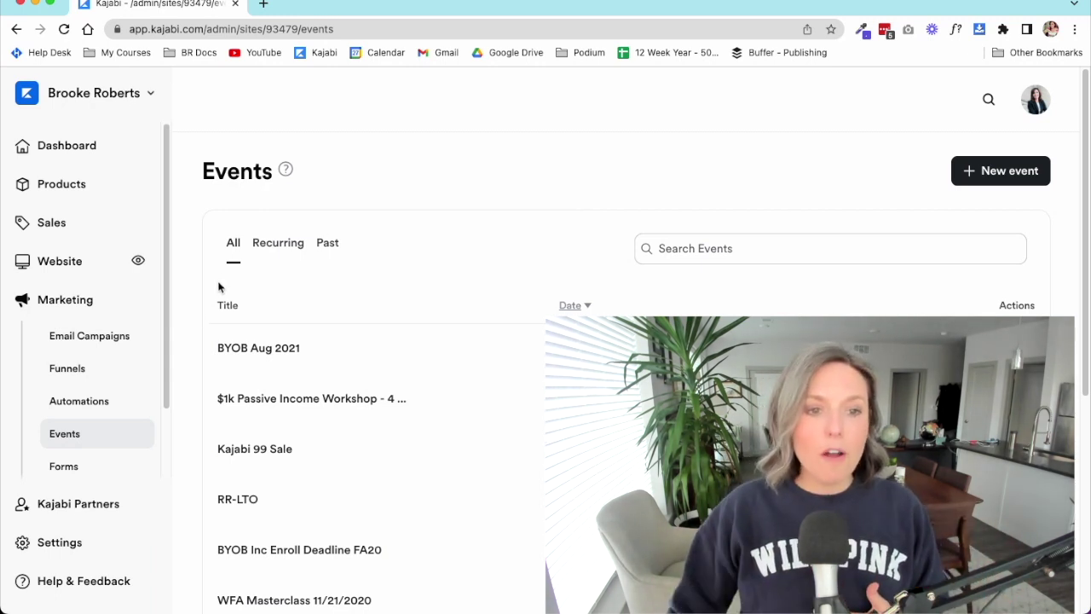
{"action": "scroll", "coordinate": [145, 322], "scroll_direction": "down", "scroll_amount": 3}
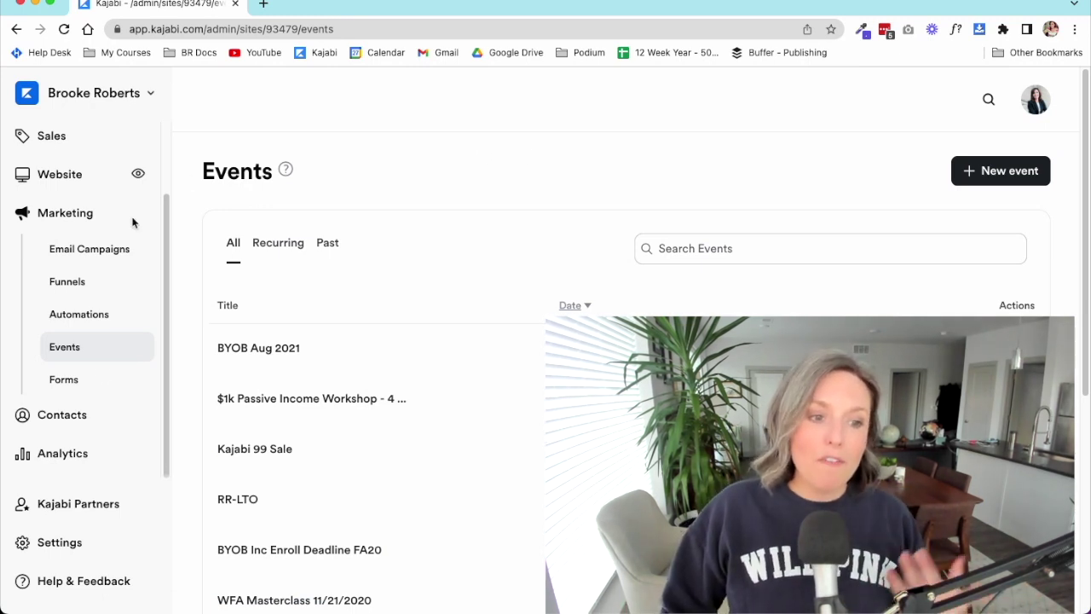
{"action": "left_click", "coordinate": [76, 385]}
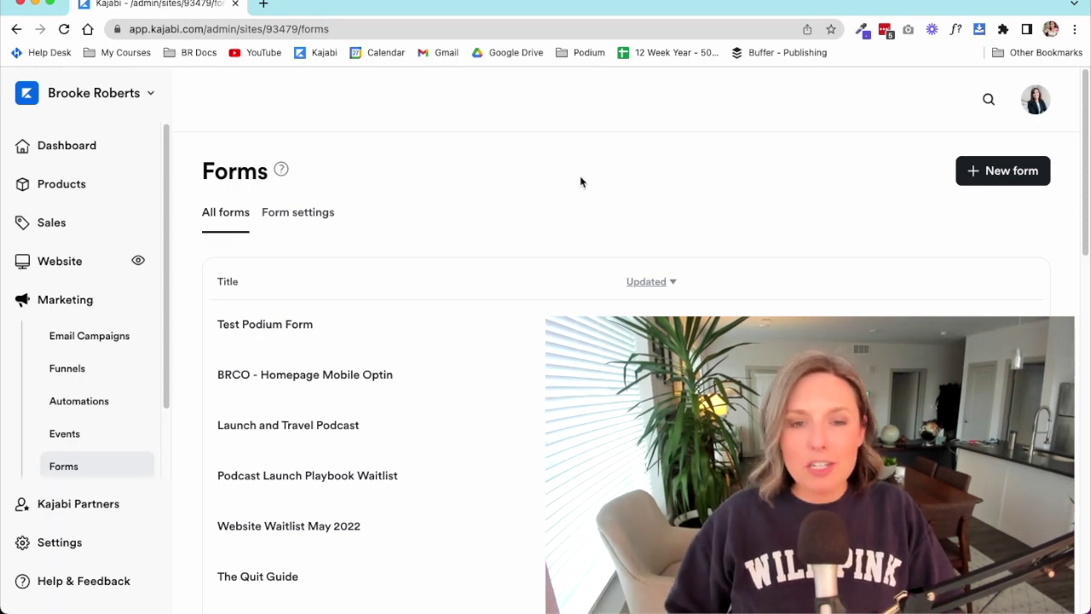
Look over the full contacts list and its filter options, and open the contact assessments.
{"action": "scroll", "coordinate": [85, 388], "scroll_direction": "down", "scroll_amount": 2}
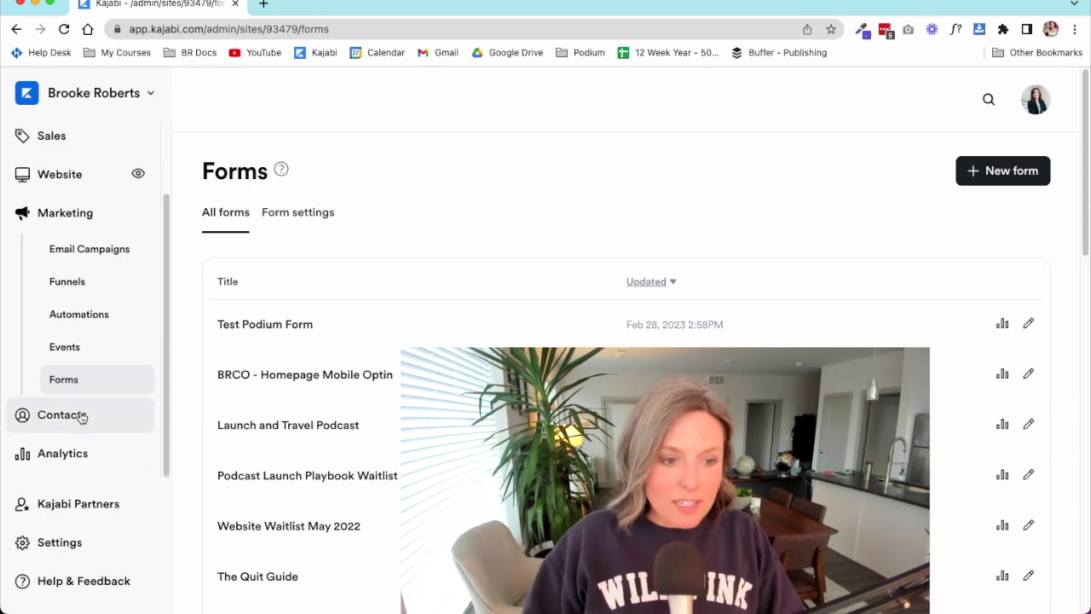
{"action": "left_click", "coordinate": [74, 420]}
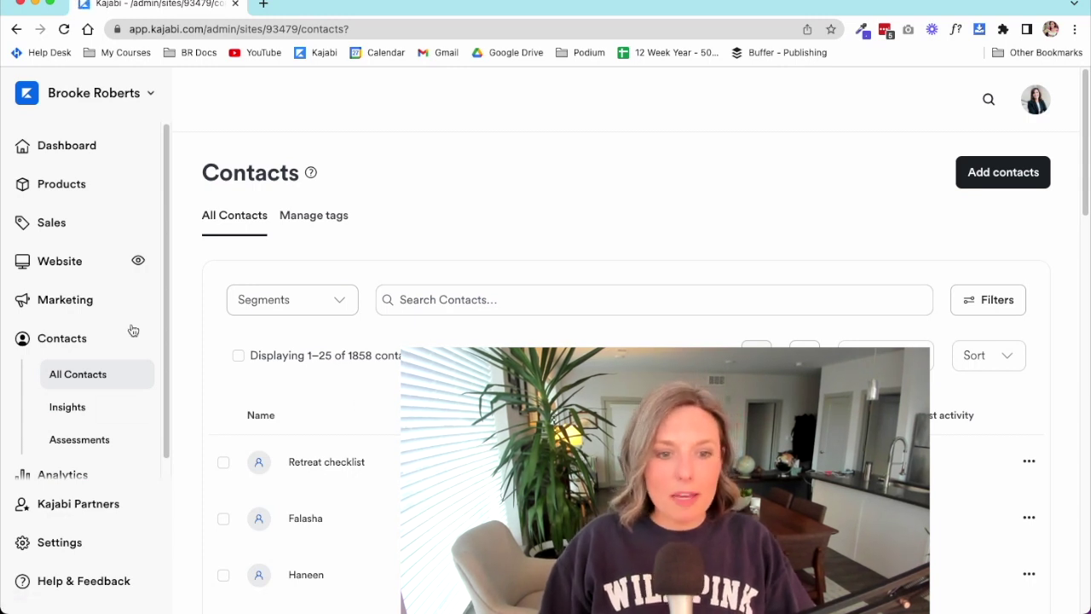
{"action": "scroll", "coordinate": [128, 328], "scroll_direction": "down", "scroll_amount": 1}
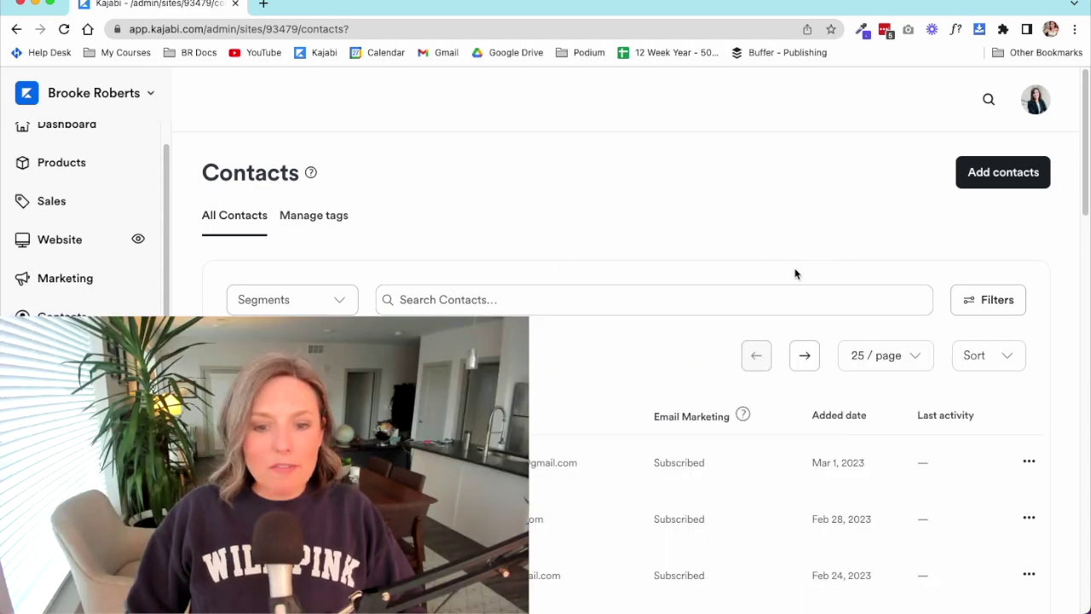
{"action": "left_click", "coordinate": [983, 307]}
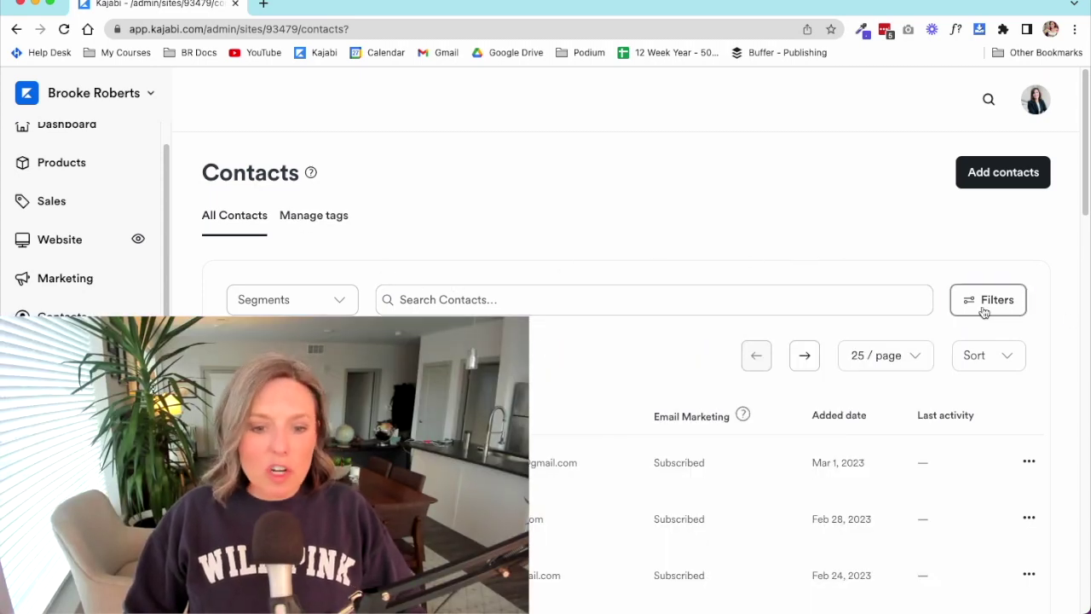
{"action": "left_click", "coordinate": [765, 469]}
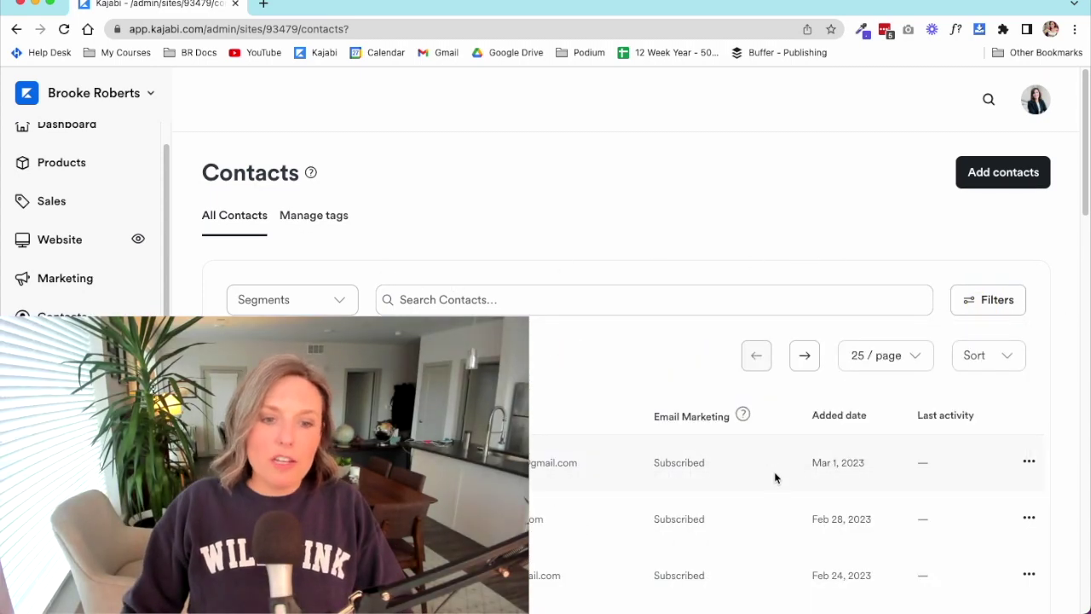
{"action": "scroll", "coordinate": [765, 468], "scroll_direction": "down", "scroll_amount": 3}
{"action": "scroll", "coordinate": [765, 467], "scroll_direction": "up", "scroll_amount": 3}
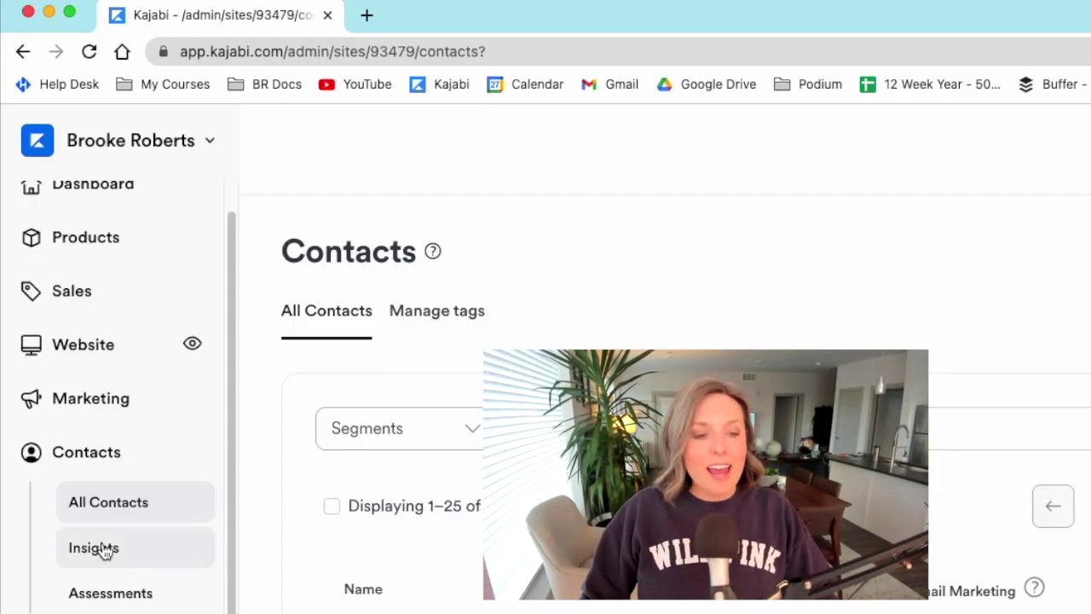
{"action": "left_click", "coordinate": [93, 596]}
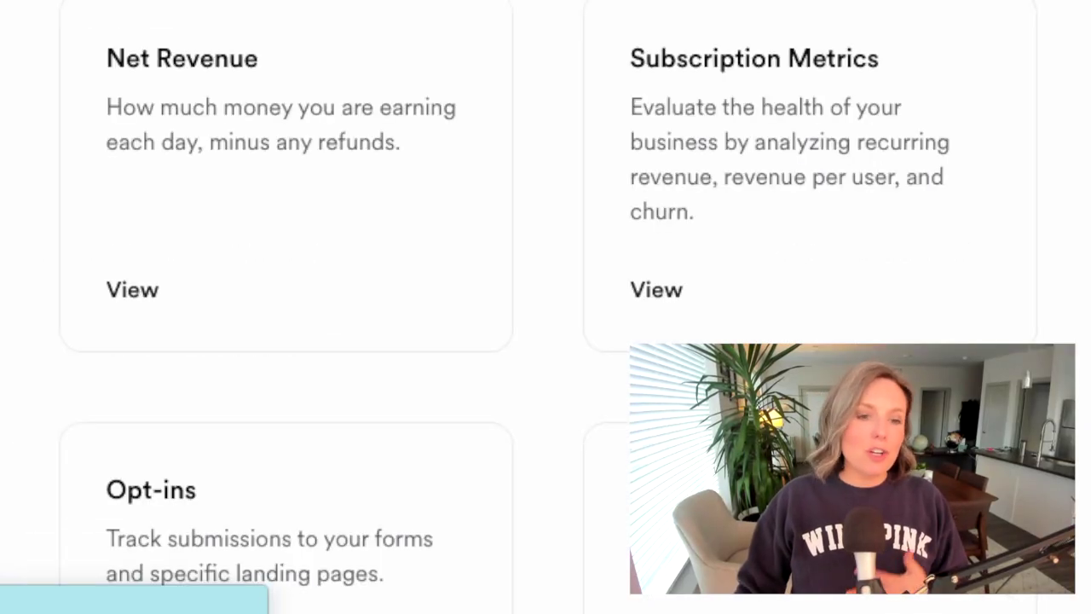
Examine the analytics report types, from Net Revenue and Subscription Metrics through Opt-ins and Product Progress to Affiliates.
{"action": "scroll", "coordinate": [546, 256], "scroll_direction": "up", "scroll_amount": 2}
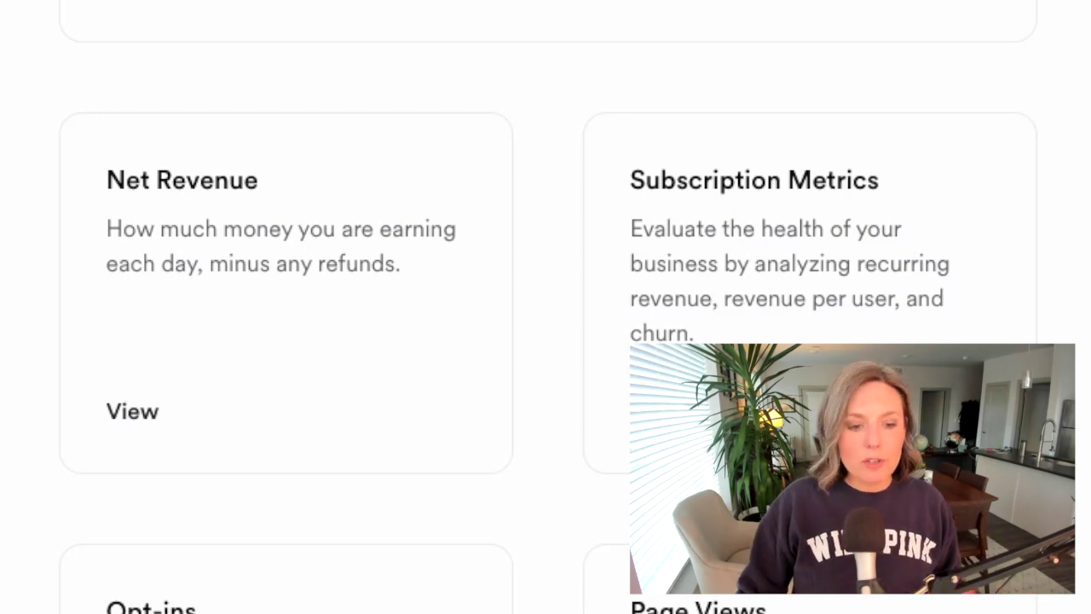
{"action": "scroll", "coordinate": [1079, 190], "scroll_direction": "down", "scroll_amount": 5}
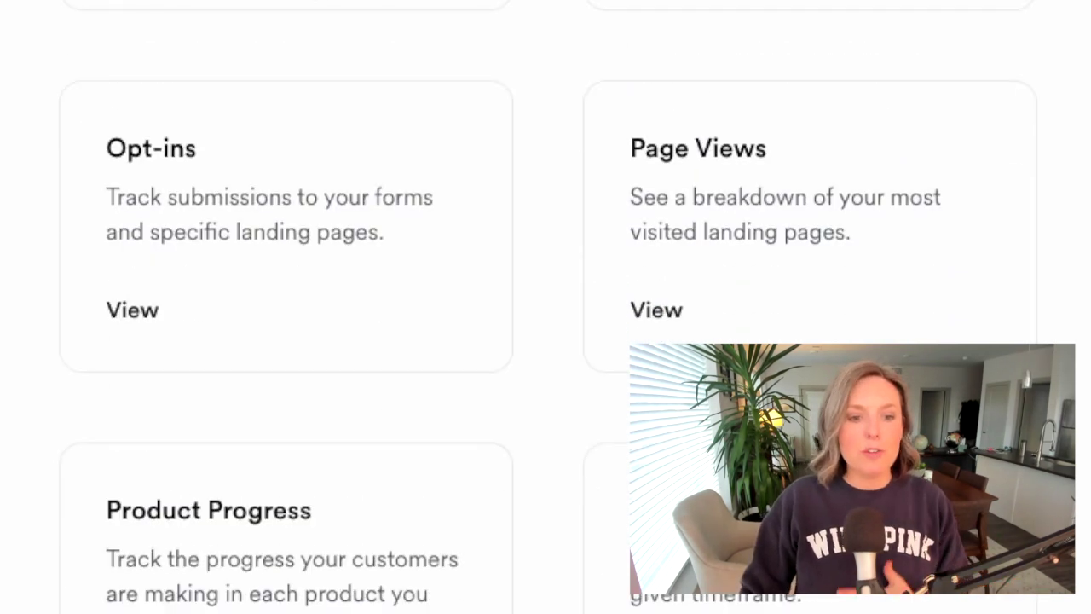
{"action": "scroll", "coordinate": [1079, 190], "scroll_direction": "down", "scroll_amount": 5}
{"action": "scroll", "coordinate": [545, 307], "scroll_direction": "down", "scroll_amount": 1}
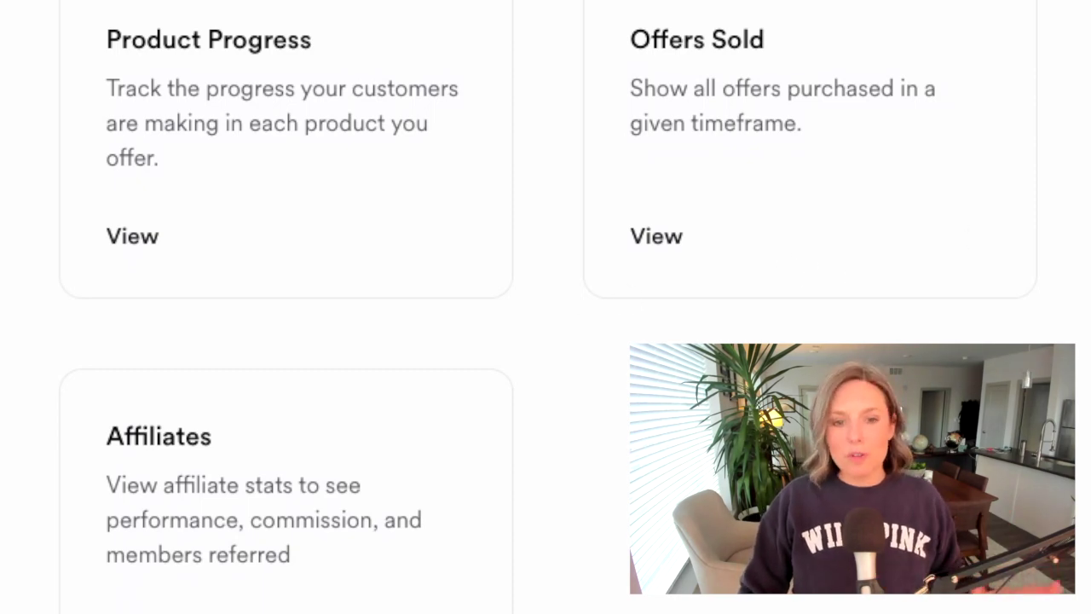
{"action": "scroll", "coordinate": [1065, 297], "scroll_direction": "down", "scroll_amount": 2}
{"action": "scroll", "coordinate": [553, 305], "scroll_direction": "up", "scroll_amount": 14}
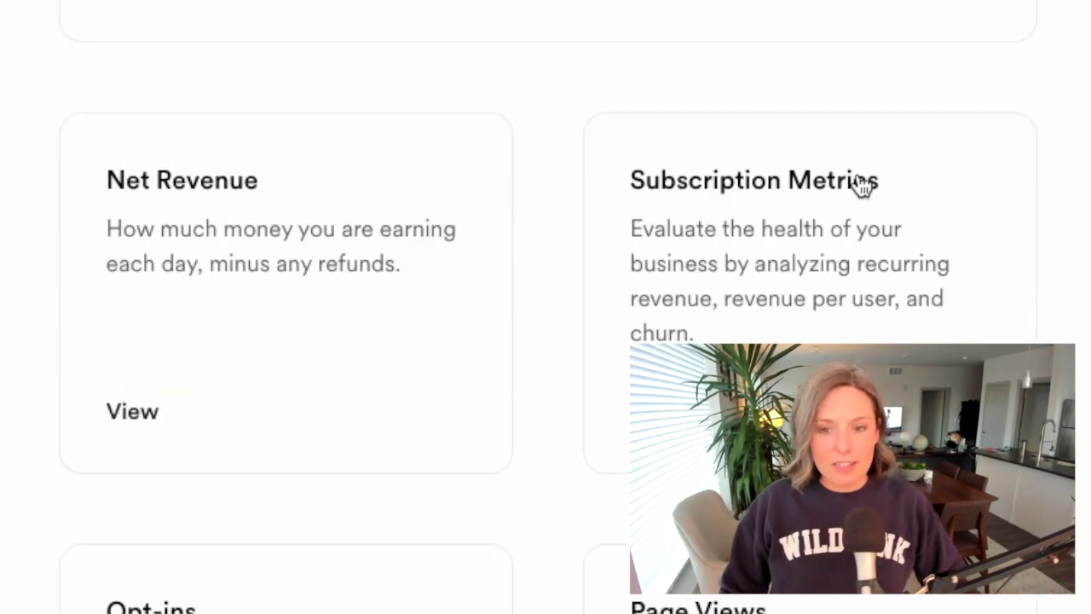